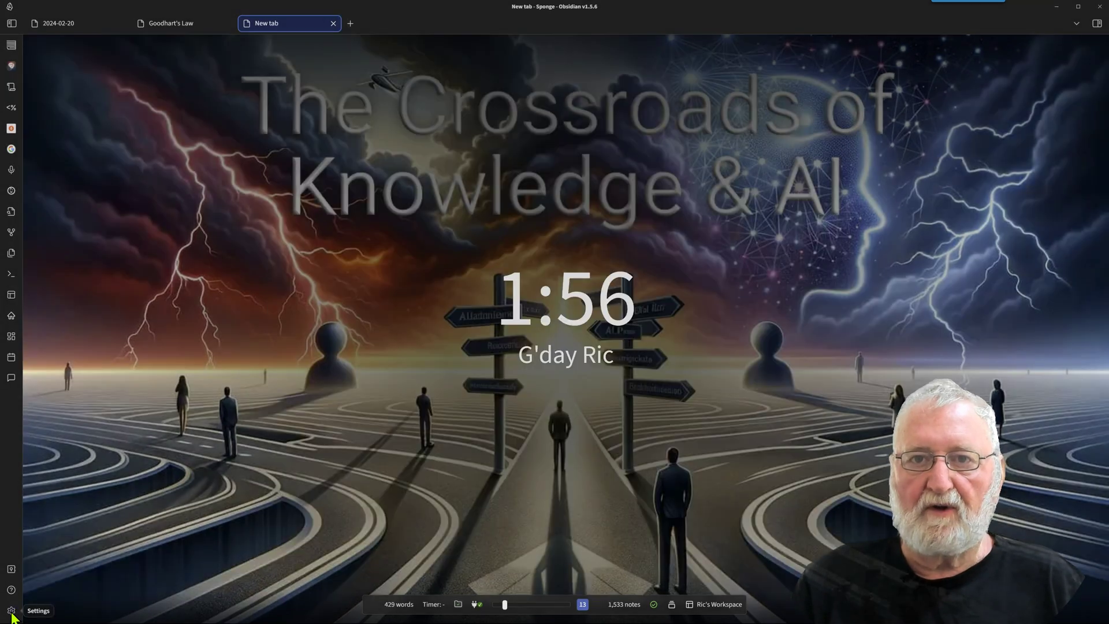
- Check Beautitab's Background theme options, keep it on Custom, and close Settings
click(11, 611)
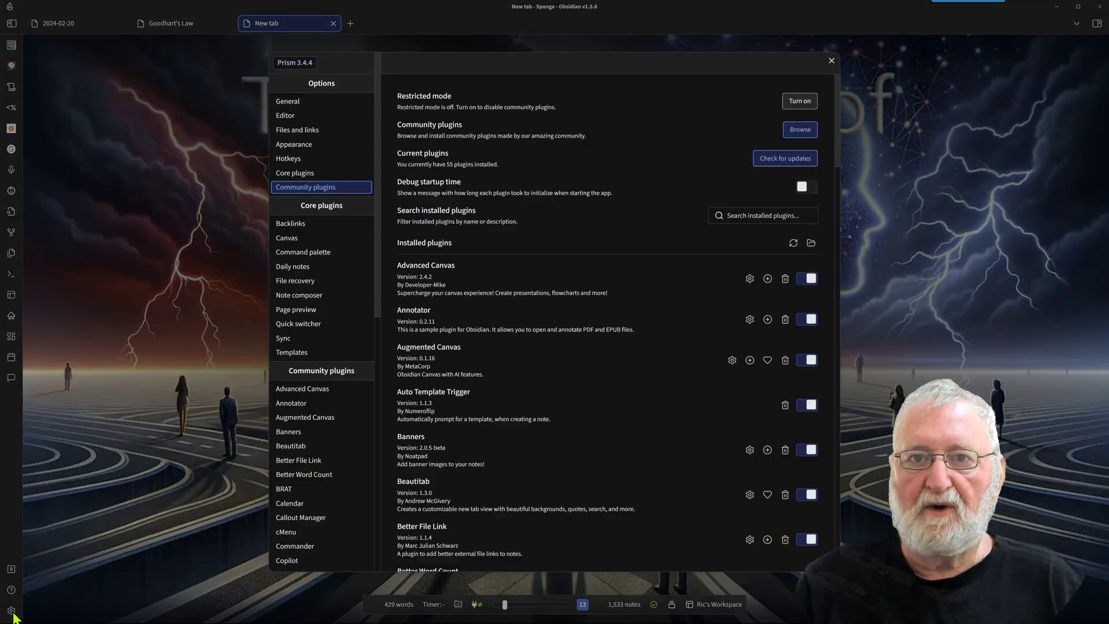
click(294, 447)
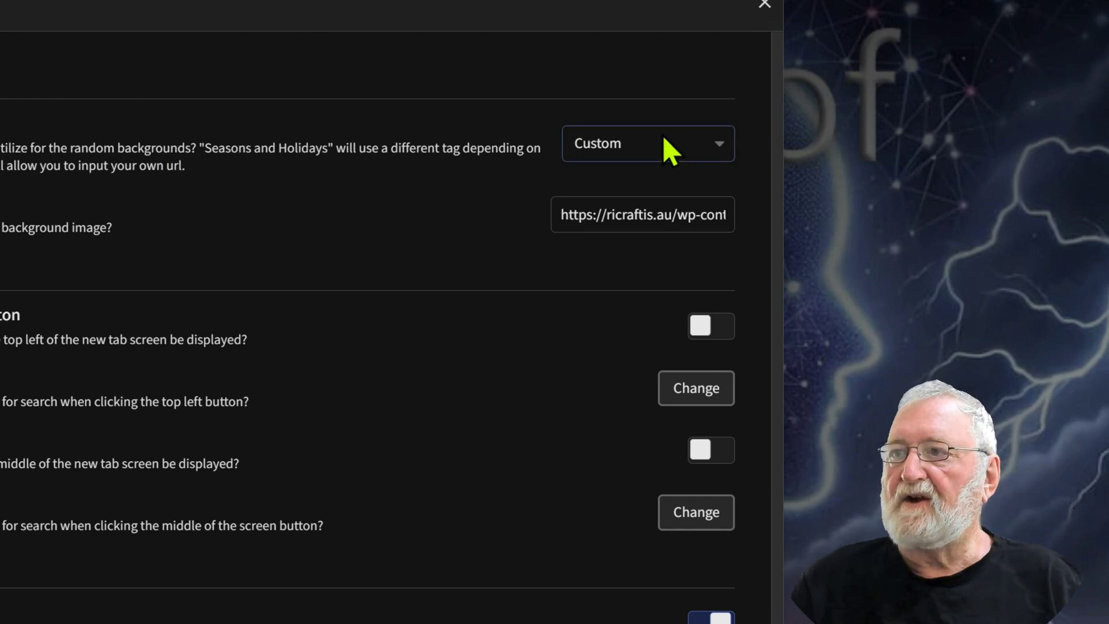
click(630, 152)
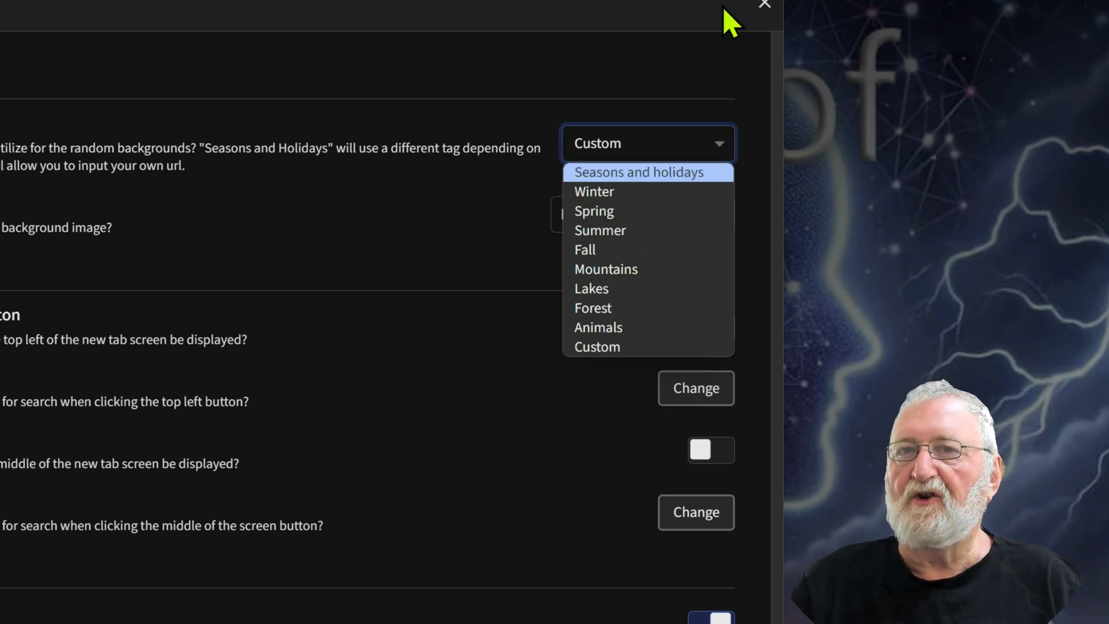
click(732, 67)
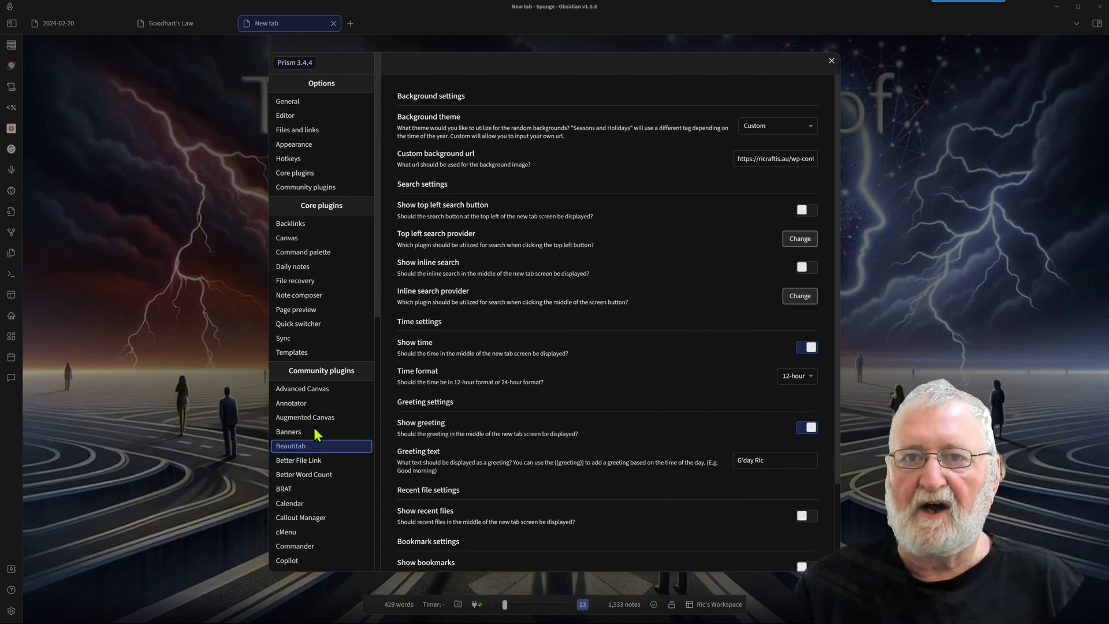
scroll(321, 363, down, 1)
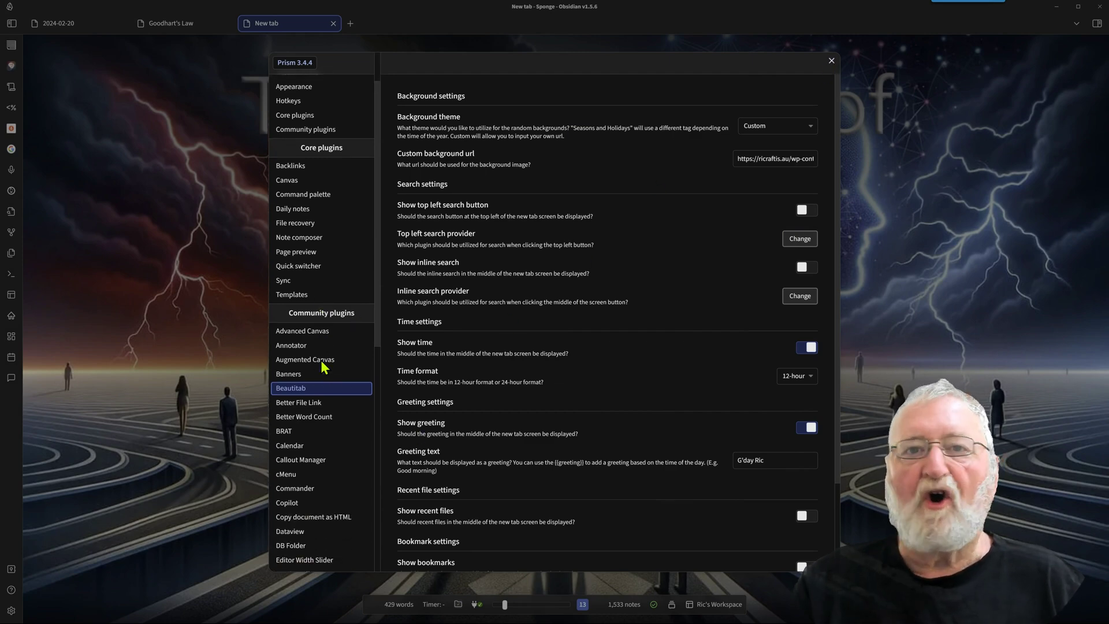
click(170, 443)
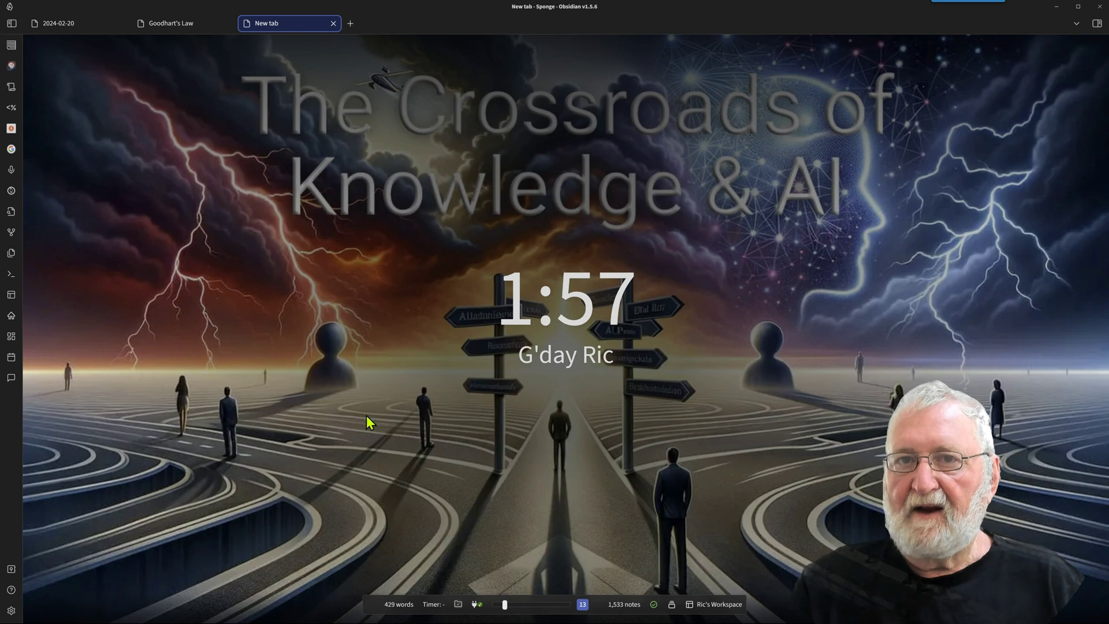
click(183, 26)
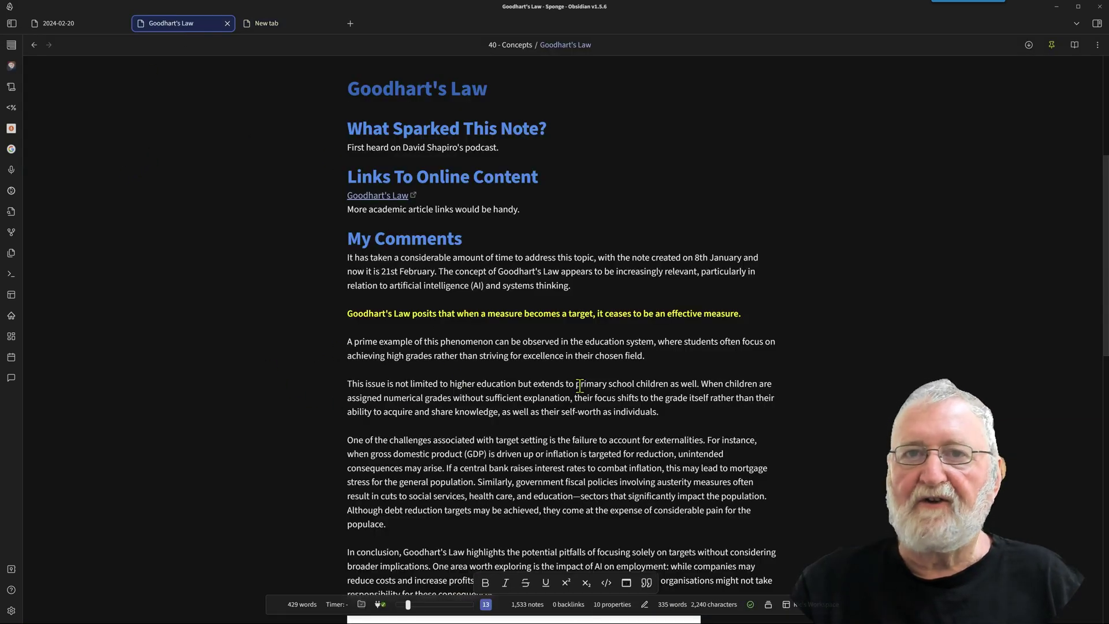
scroll(416, 390, down, 2)
scroll(416, 390, down, 3)
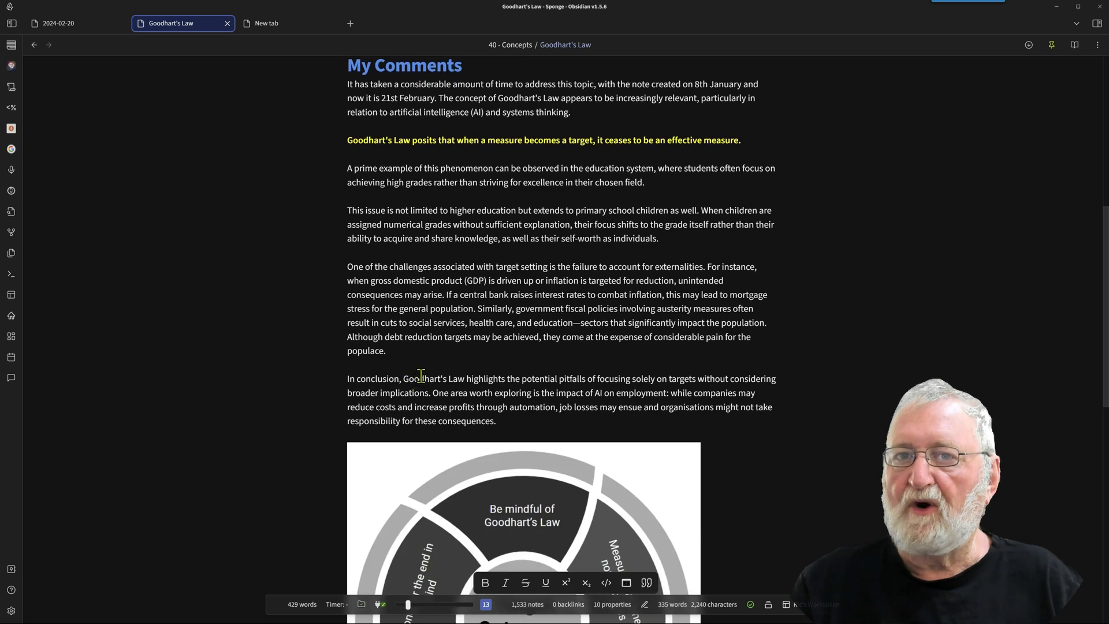
scroll(417, 387, down, 2)
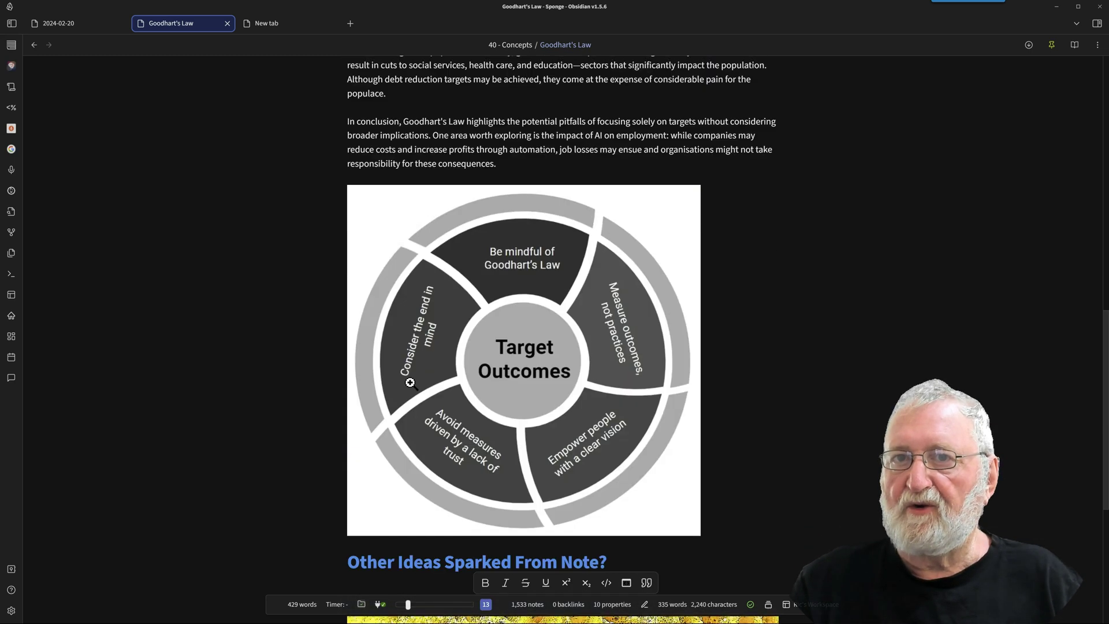
scroll(843, 316, up, 7)
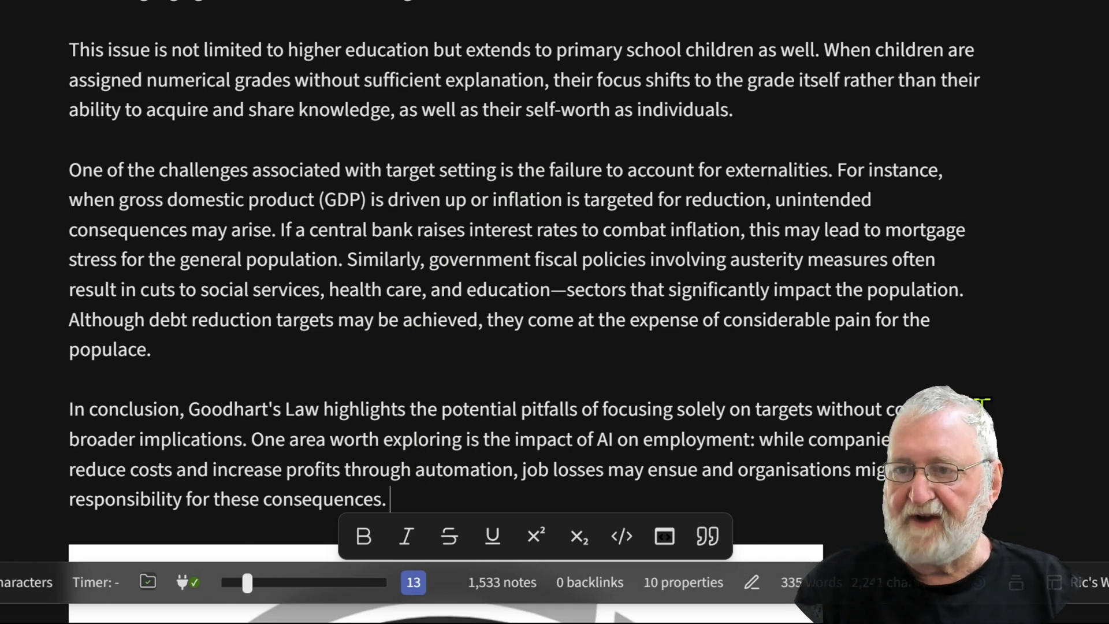
text(So)
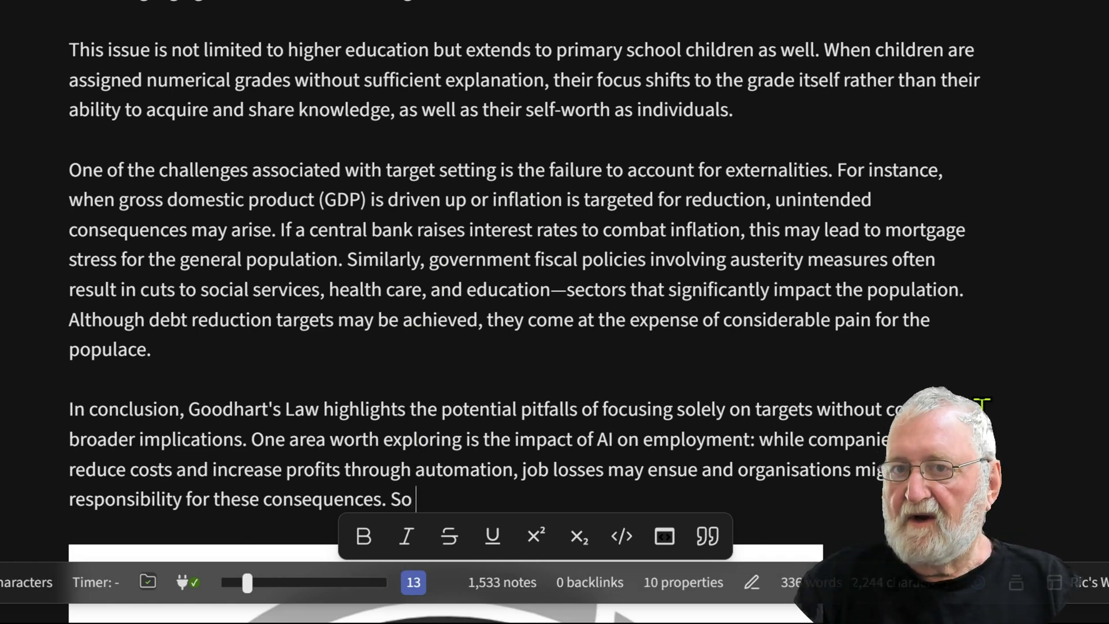
text( here we are typing at the bottom of the screen.)
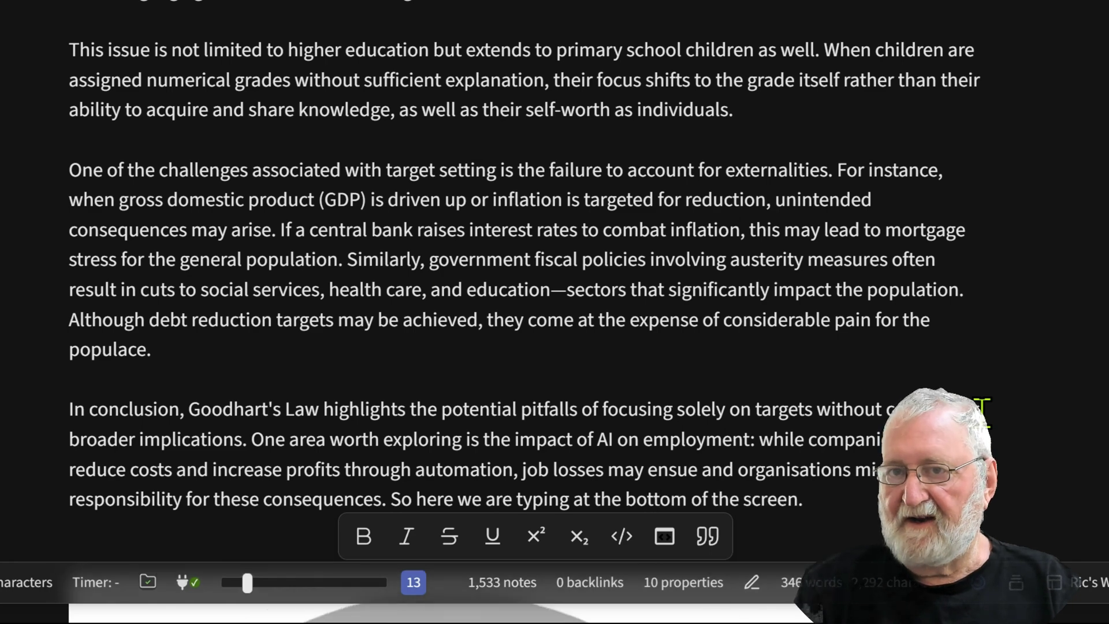
key(Return)
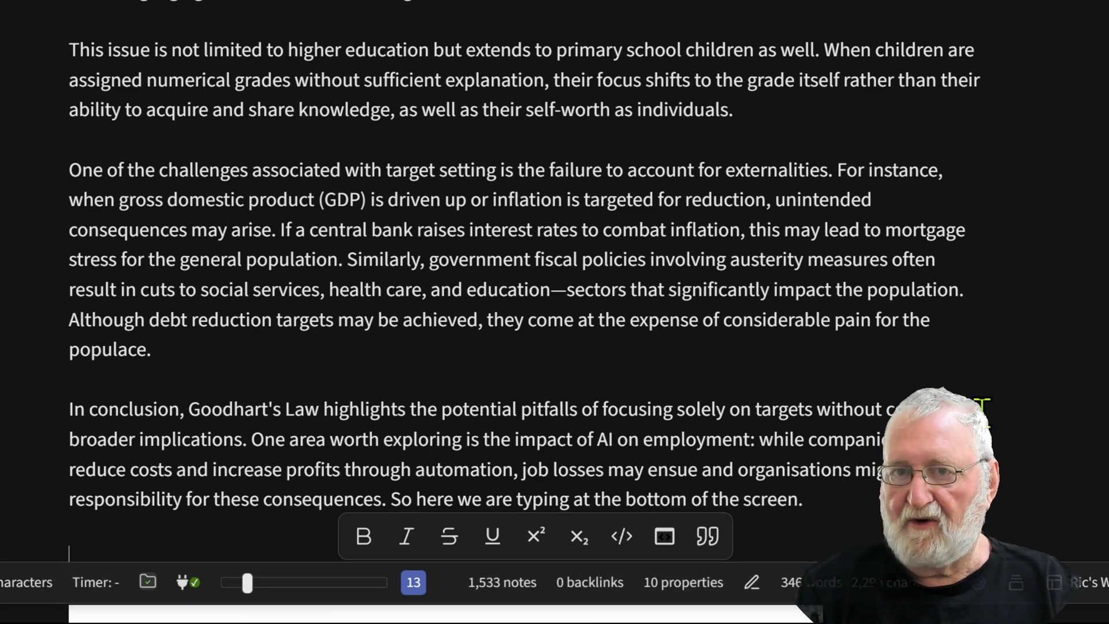
key(Tab)
key(Tab)
text(wifgoifoni[oniqfoni;oniqfoni;)
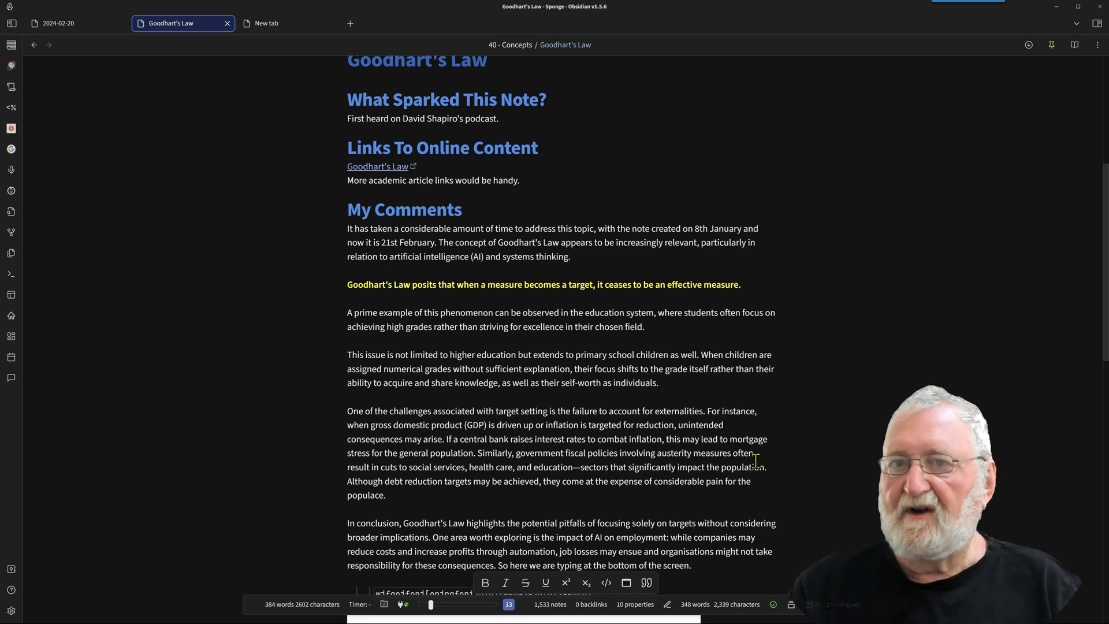
scroll(944, 226, down, 4)
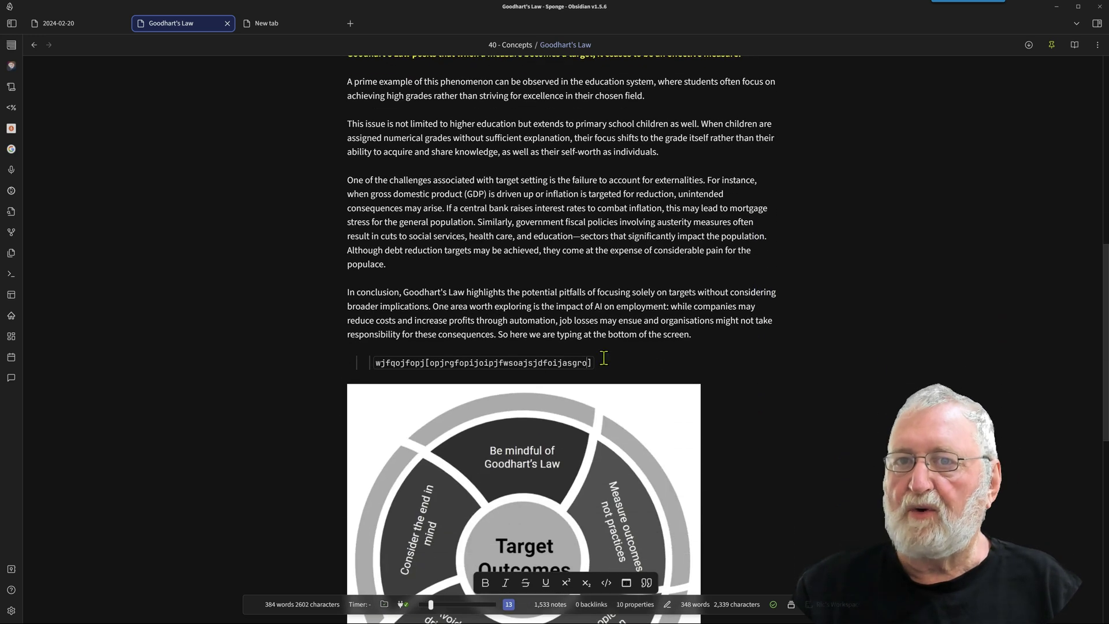
drag(498, 333, 636, 363)
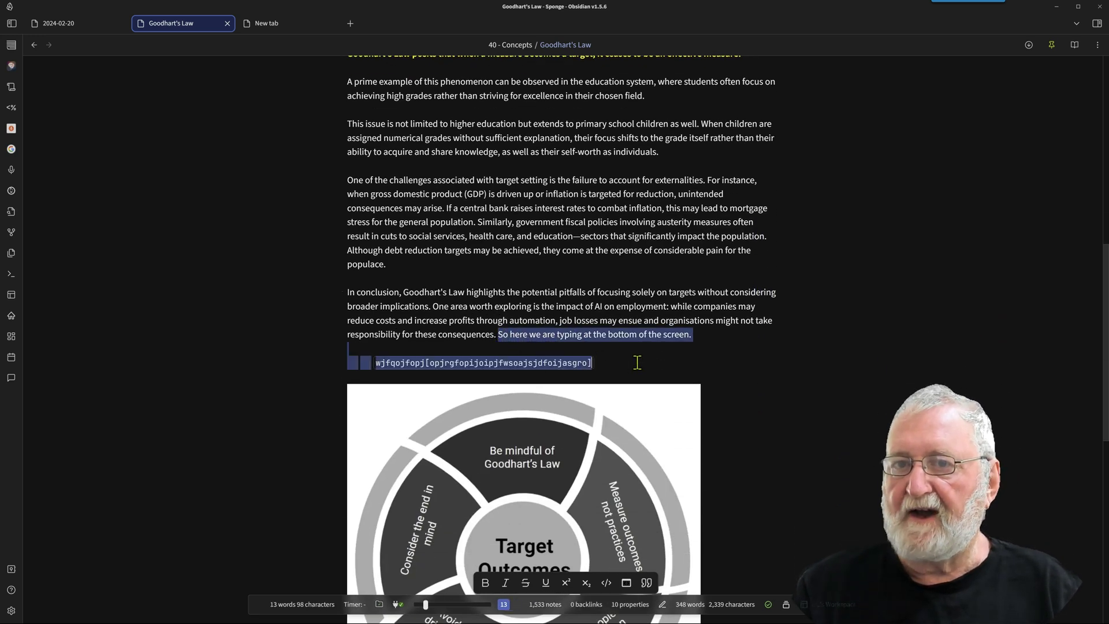
key(BackSpace)
scroll(661, 337, up, 4)
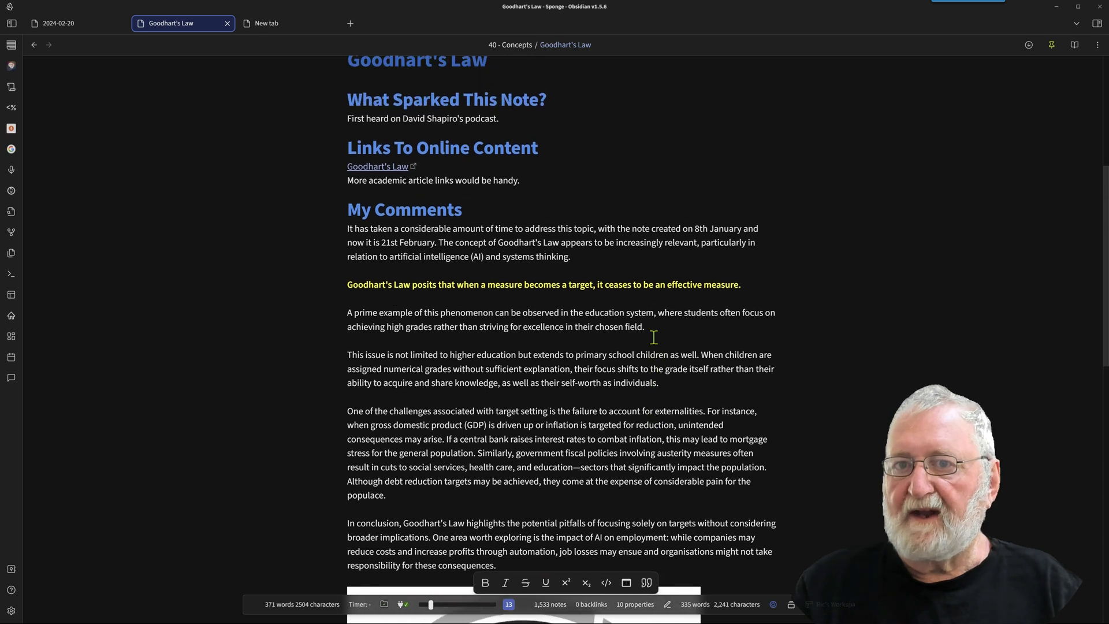
- Search the community plugin catalogue for 'typew' and enable Typewriter Scroll
click(11, 611)
click(296, 188)
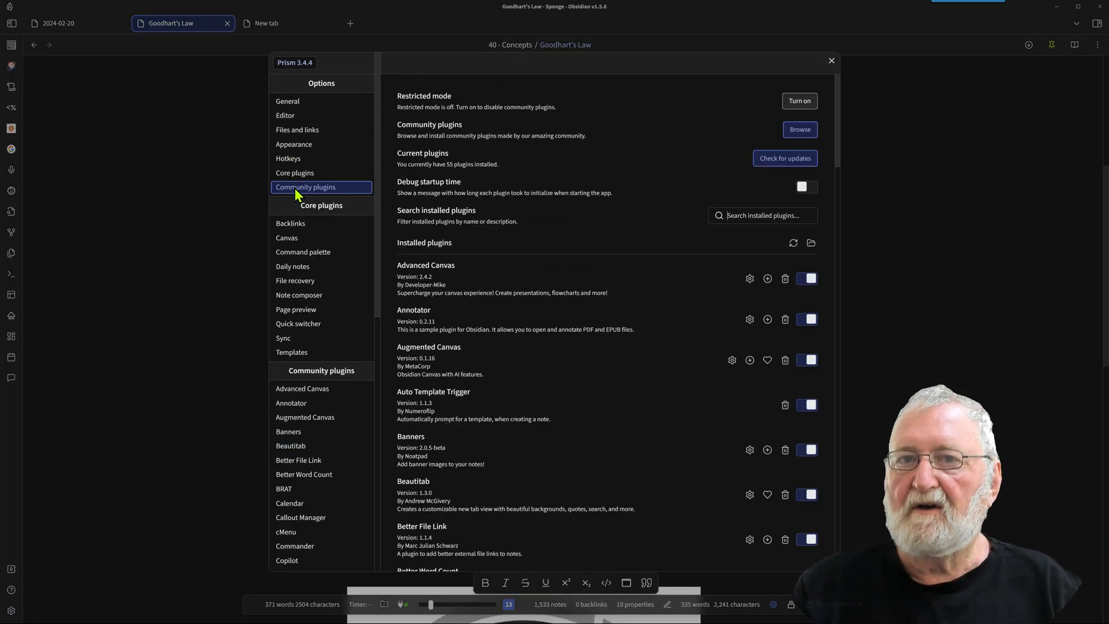
click(801, 134)
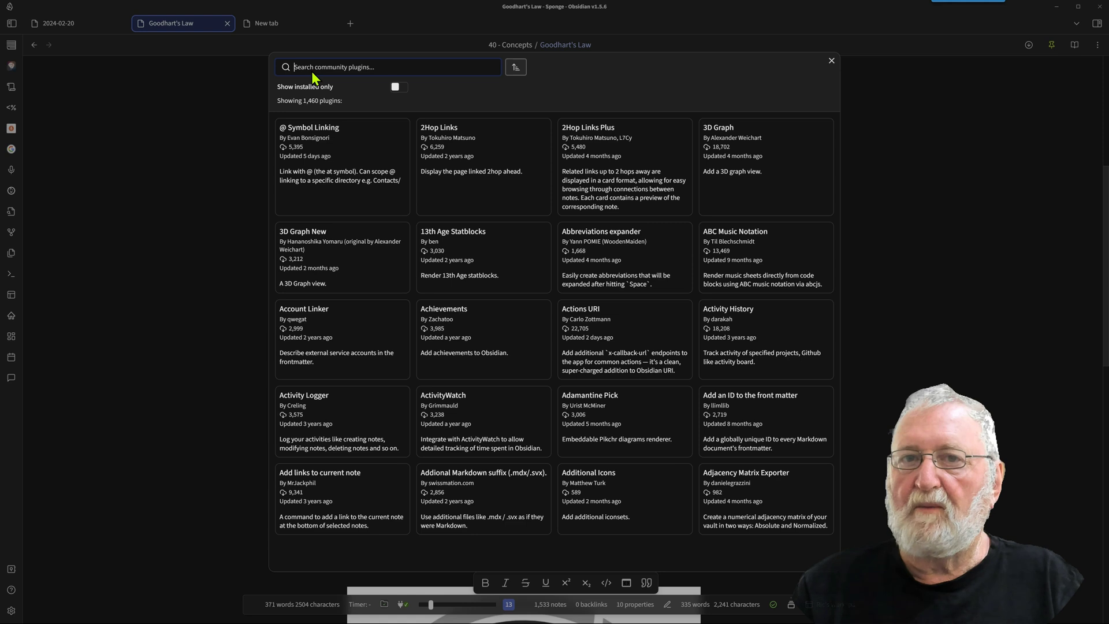
text(typew)
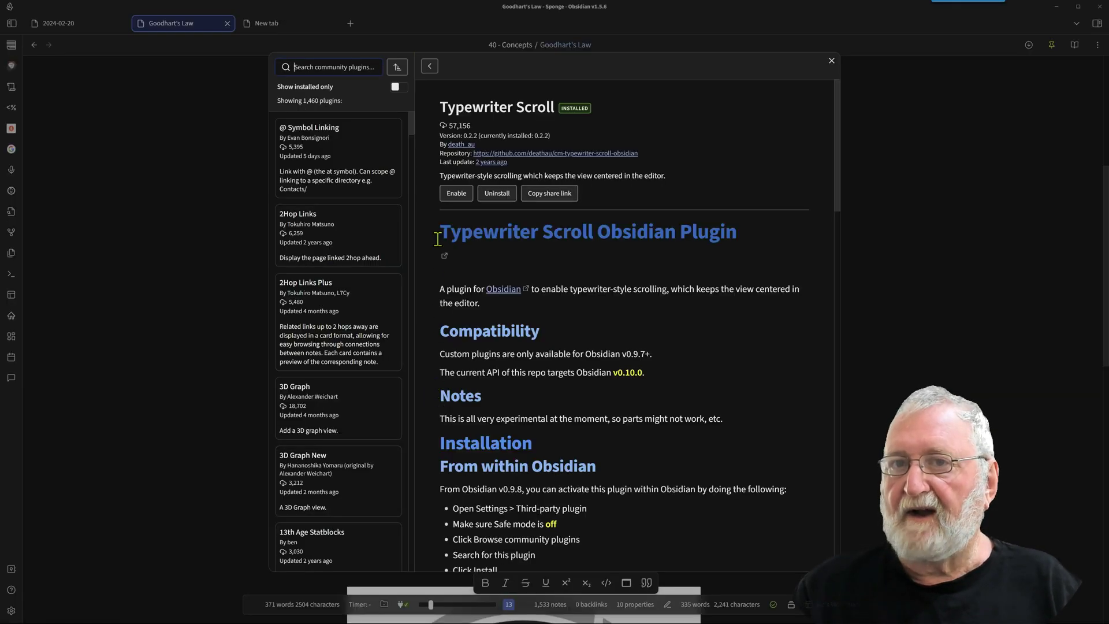
click(460, 195)
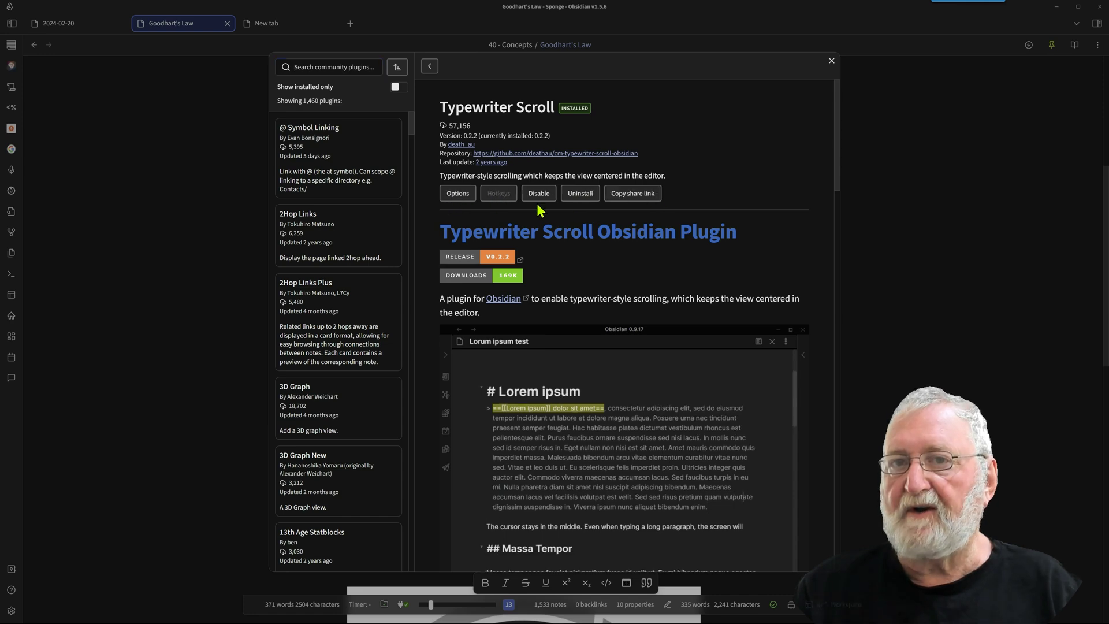
- Open the Typewriter Scroll options and nudge the Center offset slider slightly lower
click(454, 195)
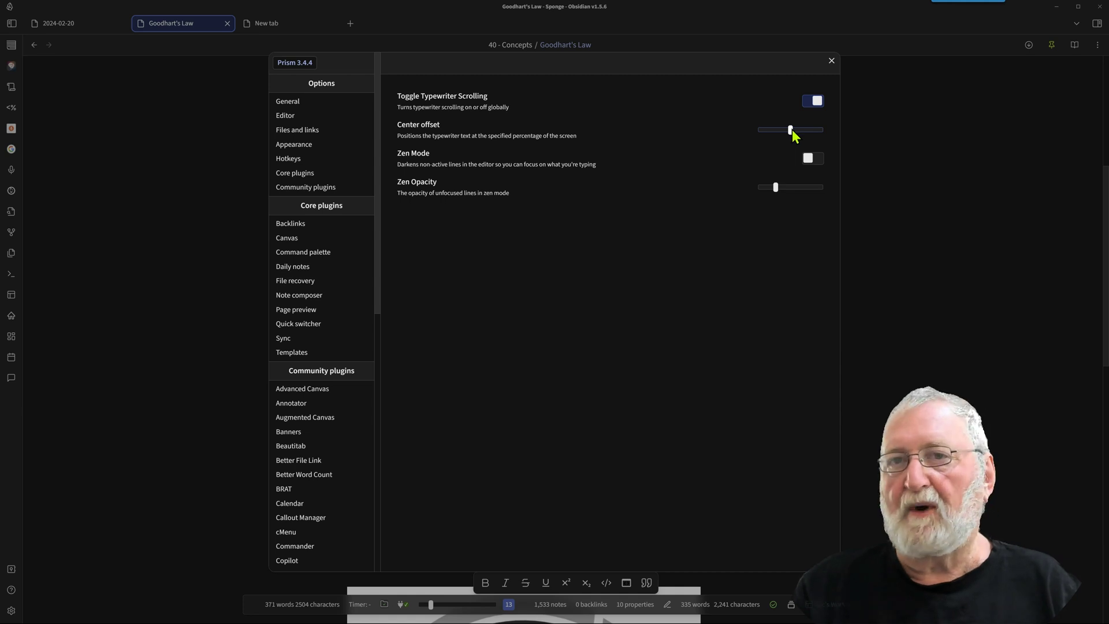
drag(792, 131, 790, 134)
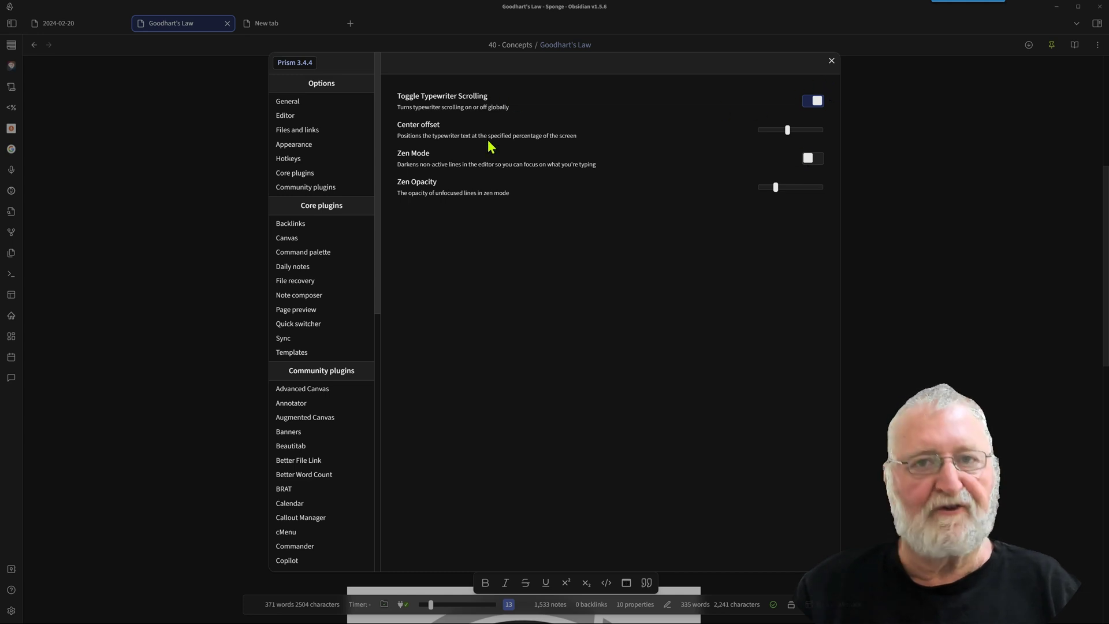
- Test typing 'Here we' after the conclusion paragraph, then delete those words
click(830, 61)
scroll(563, 362, down, 1)
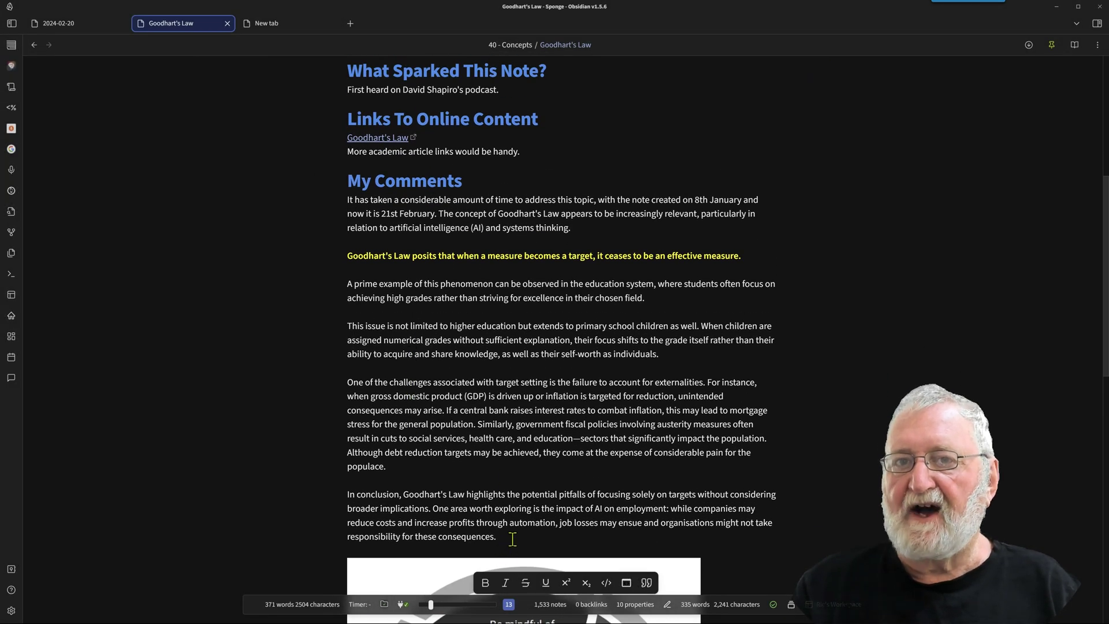
scroll(512, 539, up, 4)
scroll(512, 539, down, 4)
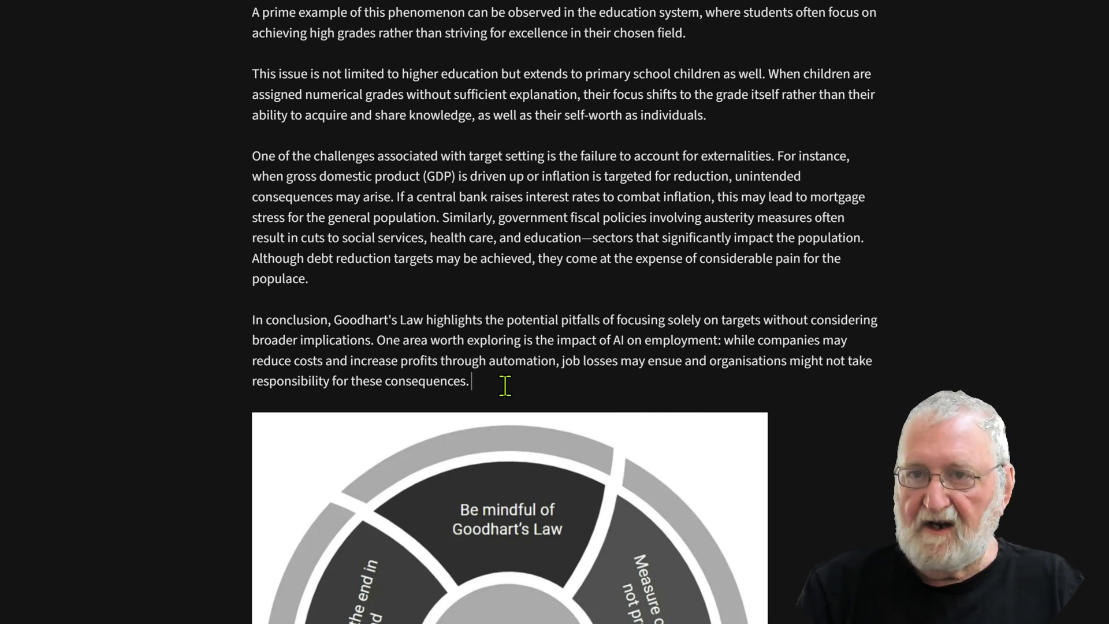
text(Here we)
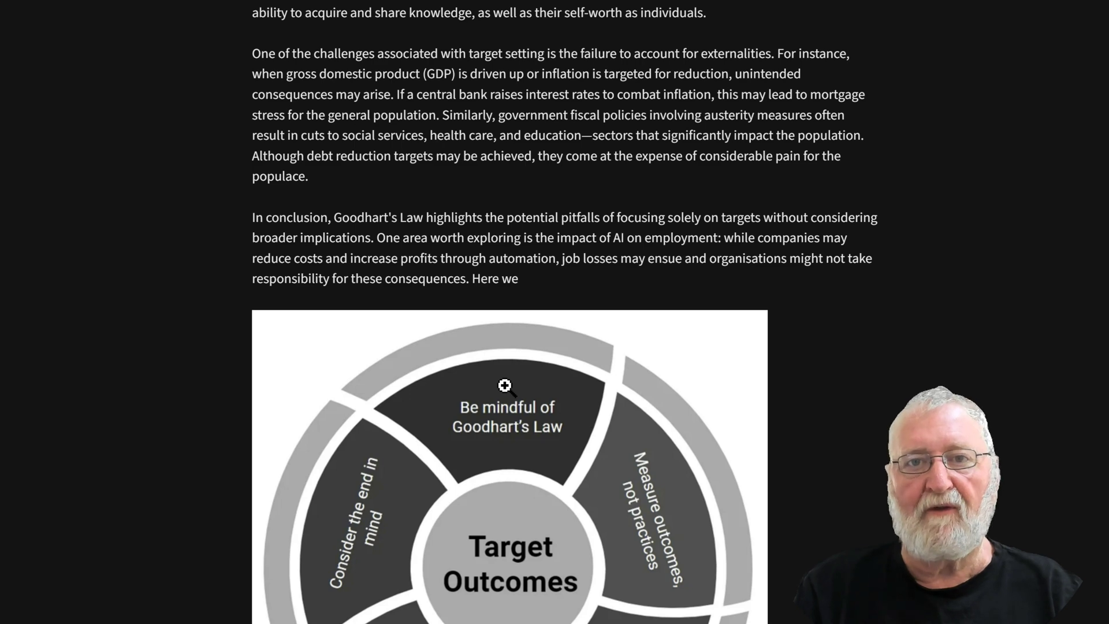
drag(472, 279, 525, 280)
key(BackSpace)
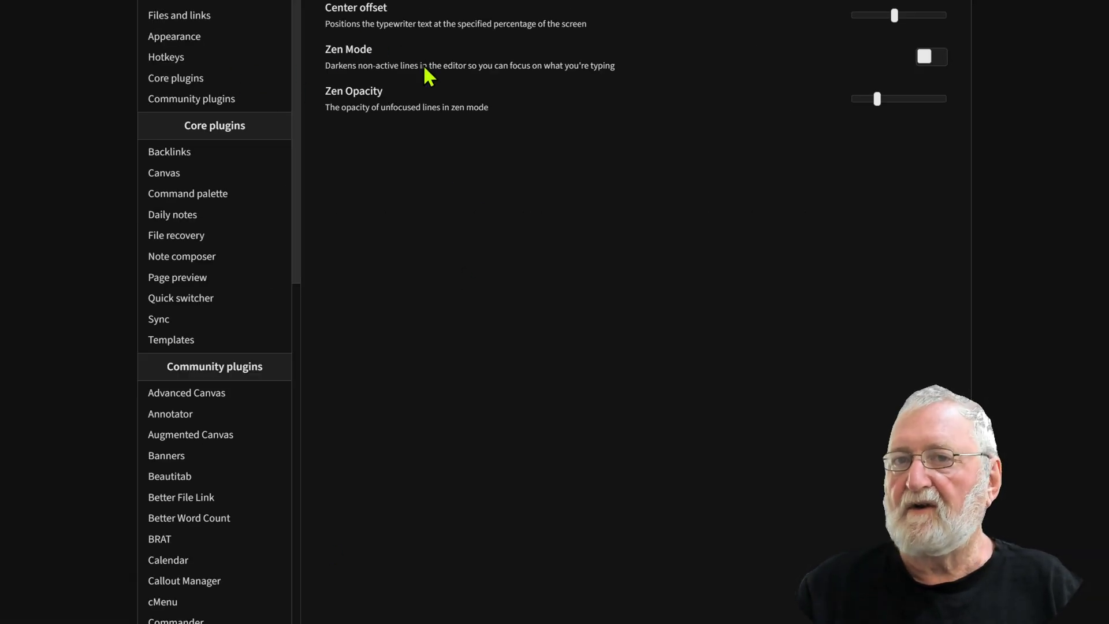
- Switch on the Zen Mode toggle in the Typewriter Scroll options
click(931, 57)
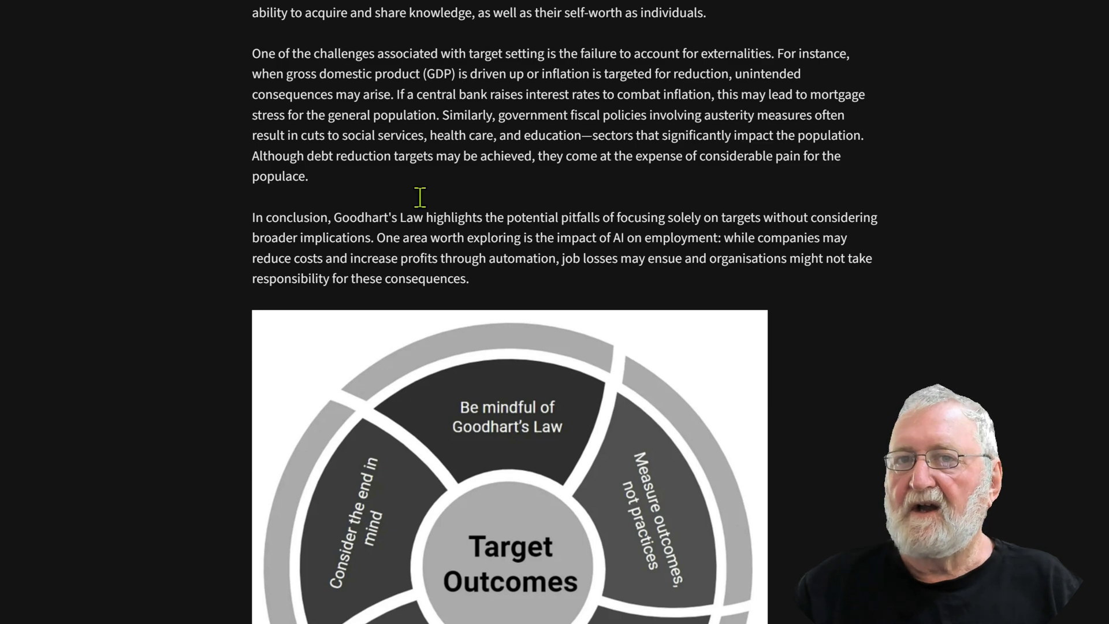
- Put the cursor in the 'One of the challenges' paragraph, check the dimming, and move toward 'populace.'
click(413, 157)
scroll(431, 202, up, 4)
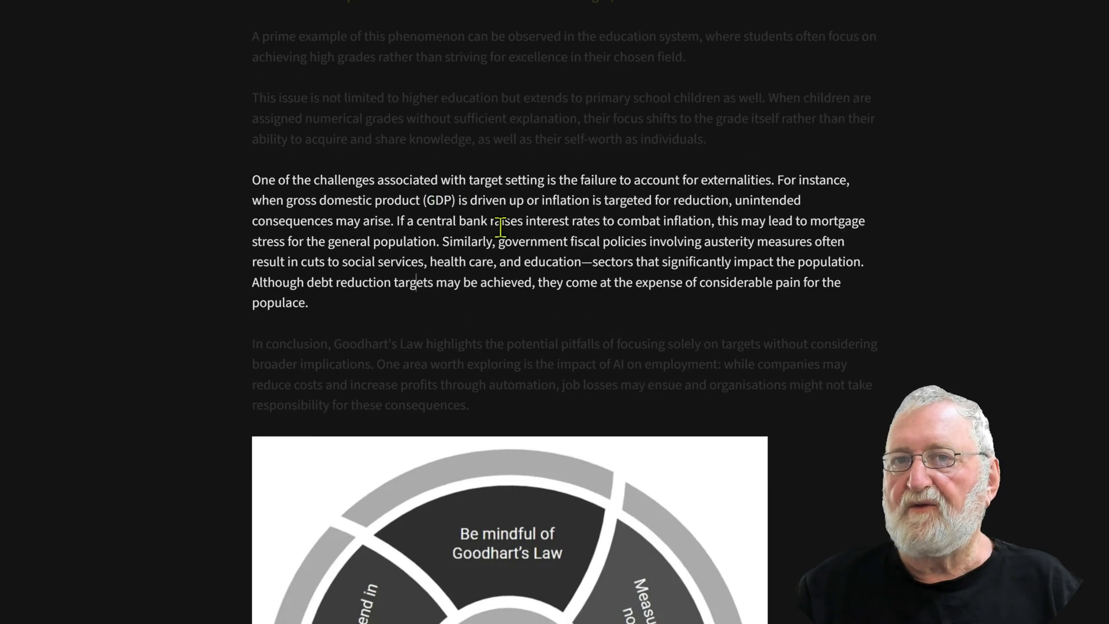
scroll(364, 431, up, 3)
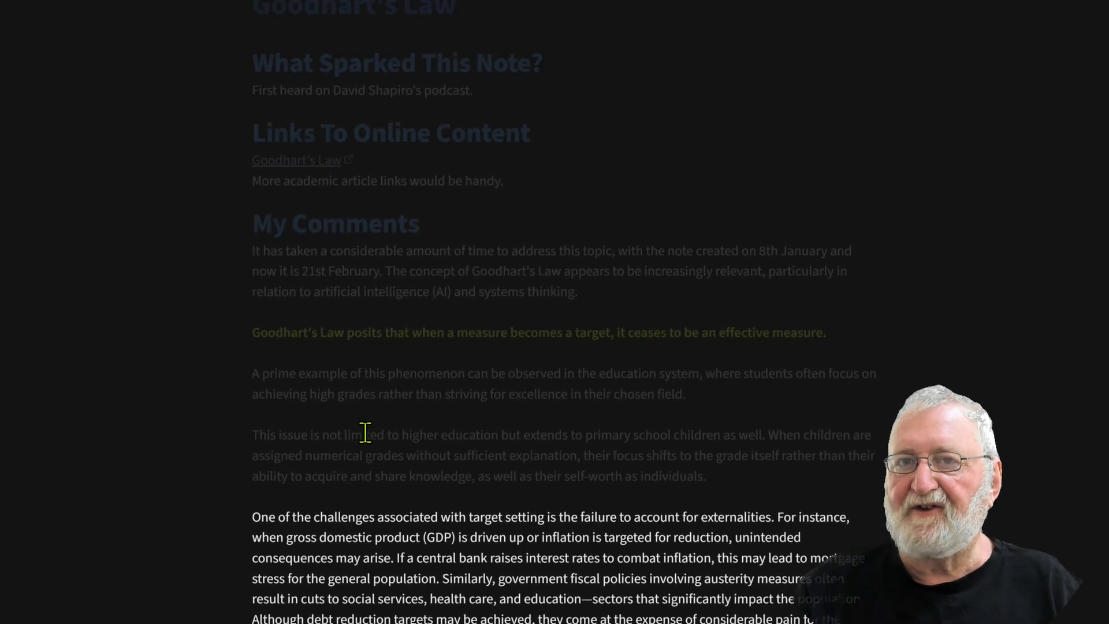
scroll(389, 429, down, 5)
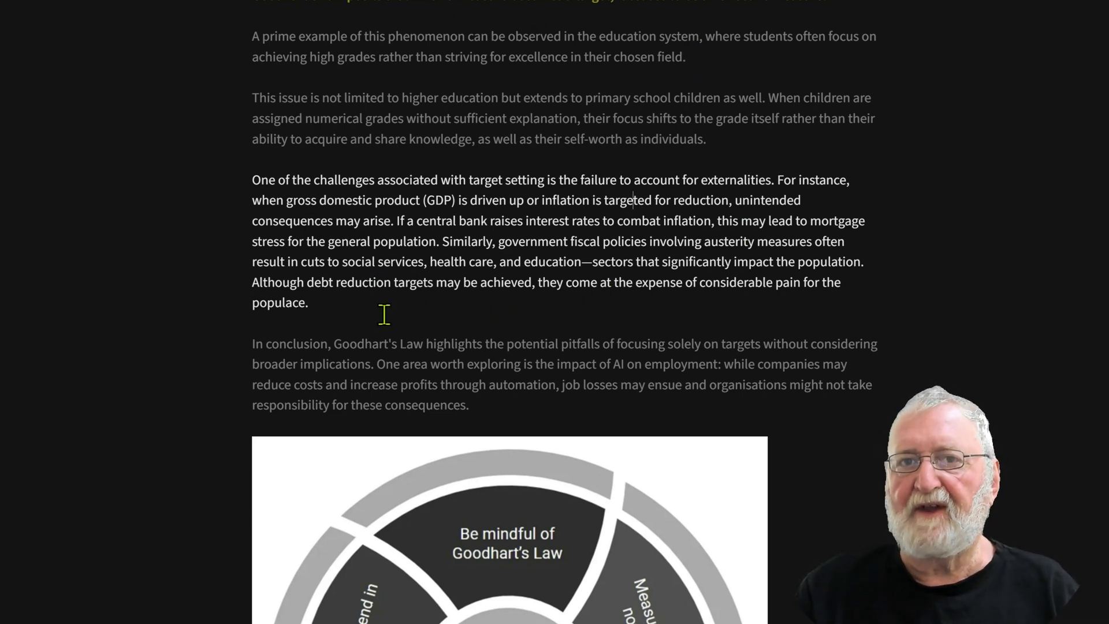
scroll(521, 289, up, 6)
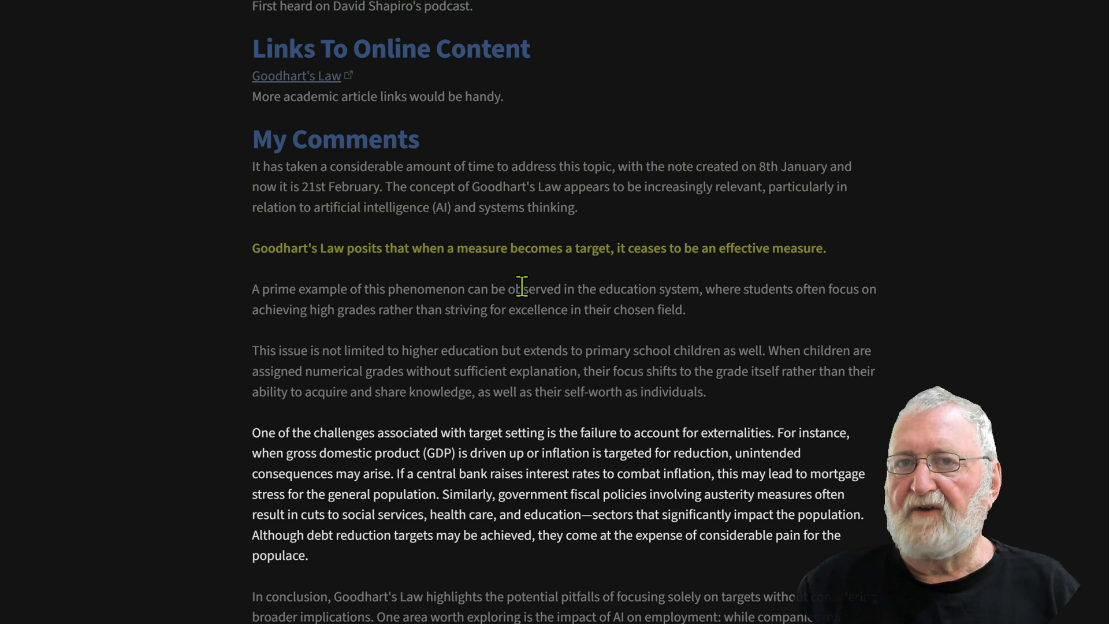
scroll(521, 288, down, 1)
scroll(521, 289, up, 1)
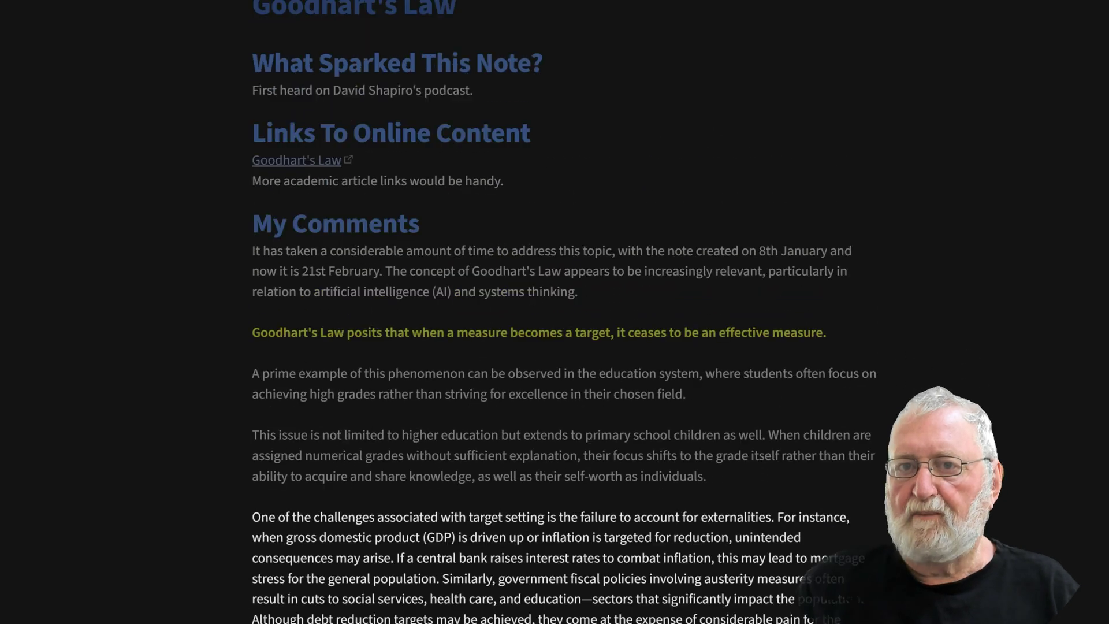
key(Down)
key(Down)
key(Down)
key(Down)
key(Down)
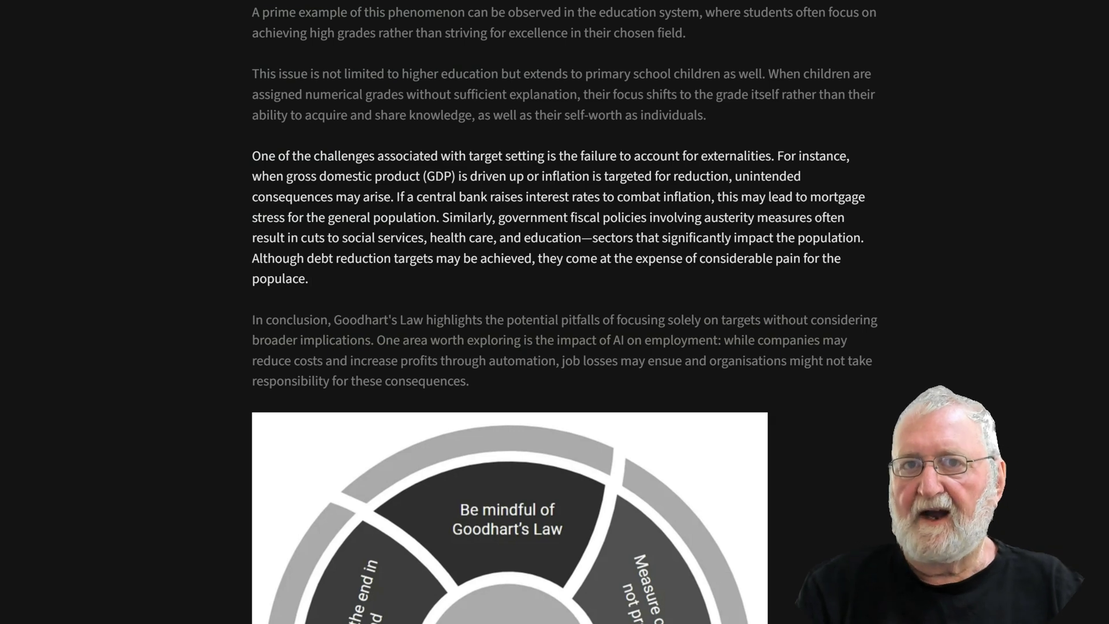